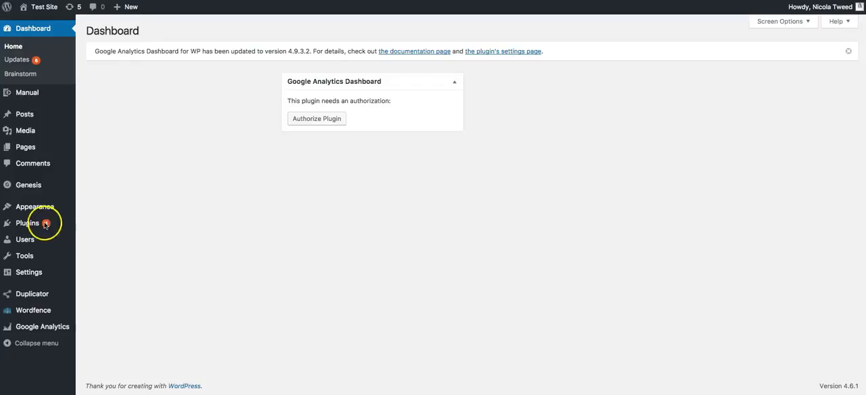
Go to the page for adding new plugins and search for "updraft"
{"action": "left_click", "coordinate": [79, 236]}
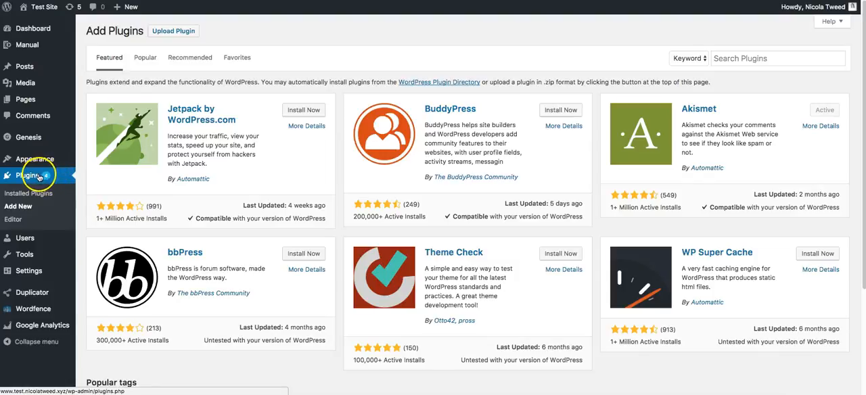
{"action": "left_click", "coordinate": [735, 58]}
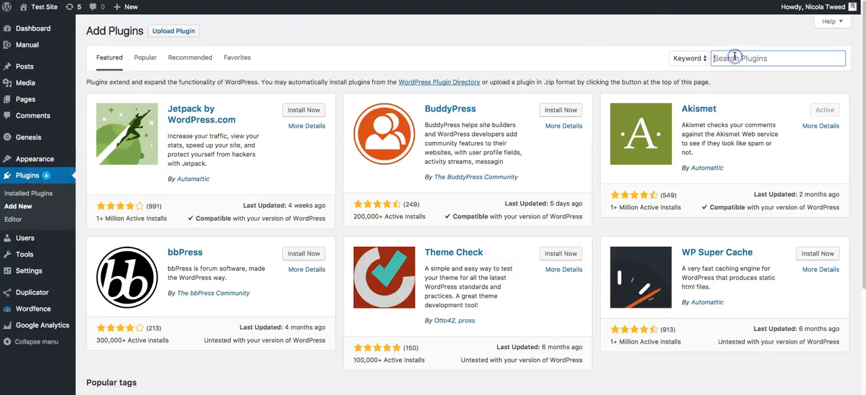
{"action": "type", "text": "updraft"}
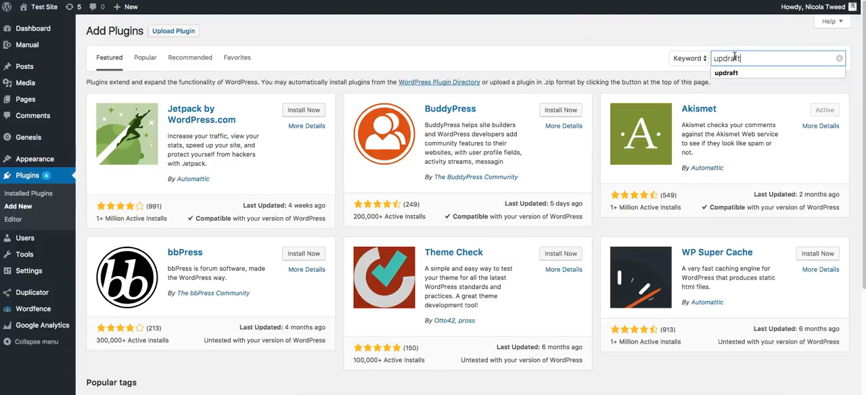
{"action": "key", "text": "Return"}
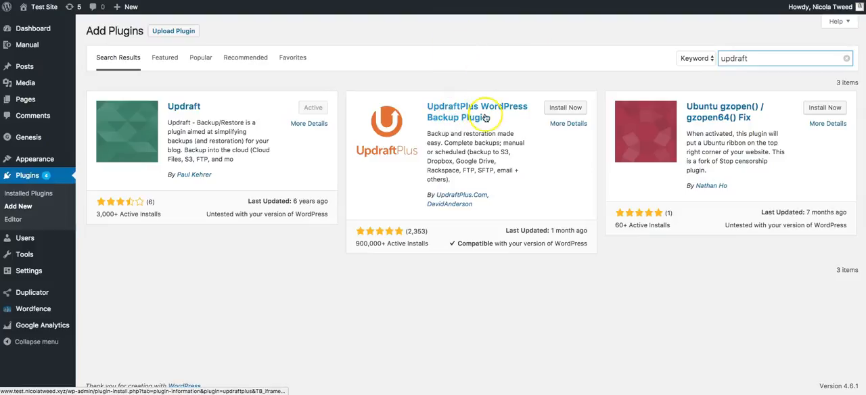
Install and activate the UpdraftPlus WordPress Backup Plugin, and open its UpdraftPlus Backups page
{"action": "left_click", "coordinate": [563, 109]}
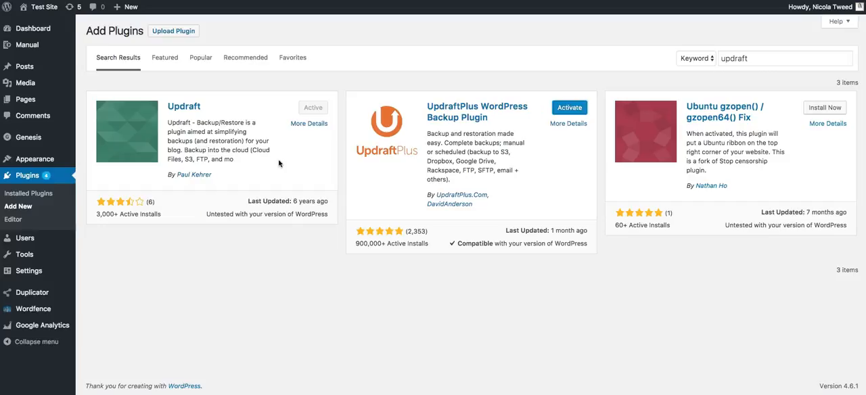
{"action": "left_click", "coordinate": [569, 109]}
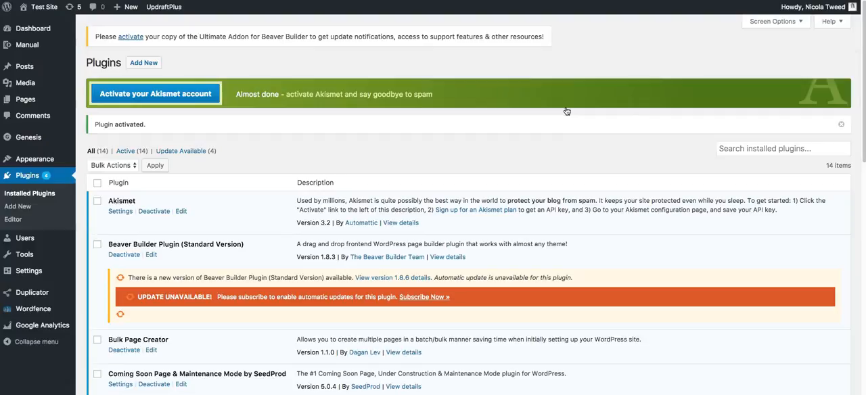
{"action": "mouse_move", "coordinate": [41, 274]}
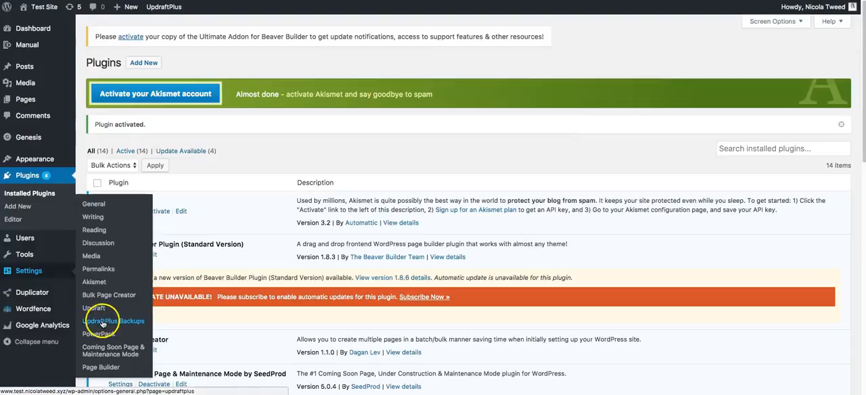
{"action": "left_click", "coordinate": [123, 325]}
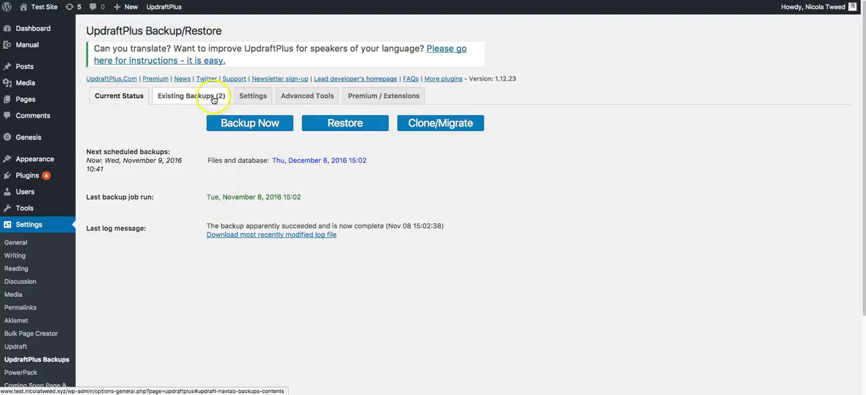
Set the files backup schedule to Monthly in the UpdraftPlus settings
{"action": "left_click", "coordinate": [246, 99]}
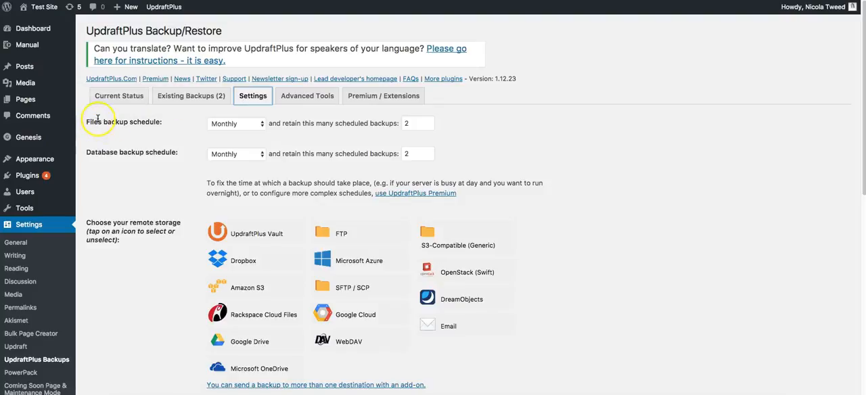
{"action": "left_click", "coordinate": [230, 125]}
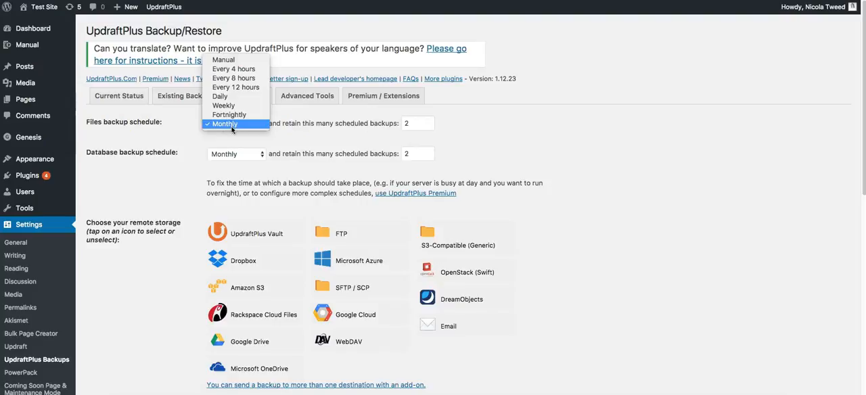
{"action": "left_click", "coordinate": [228, 98]}
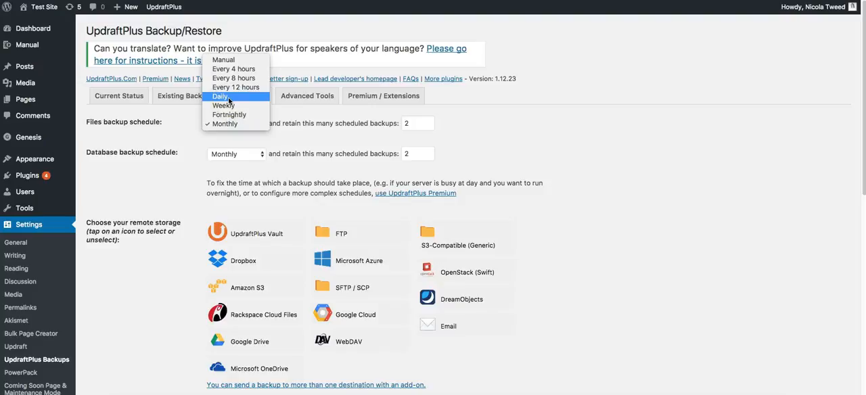
{"action": "left_click", "coordinate": [228, 116]}
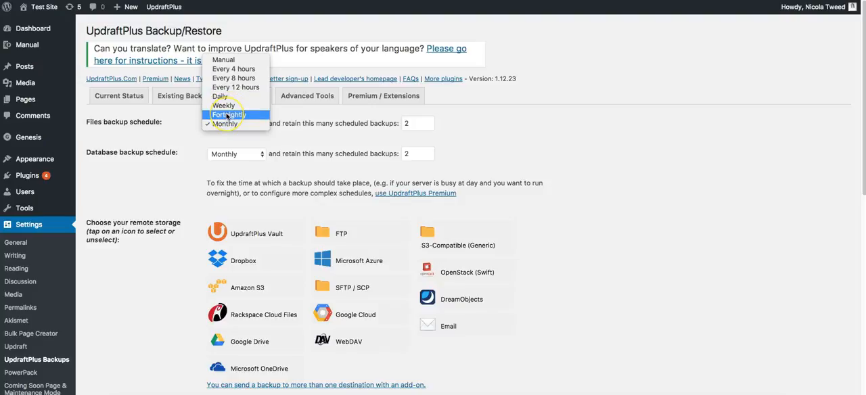
{"action": "left_click", "coordinate": [225, 124]}
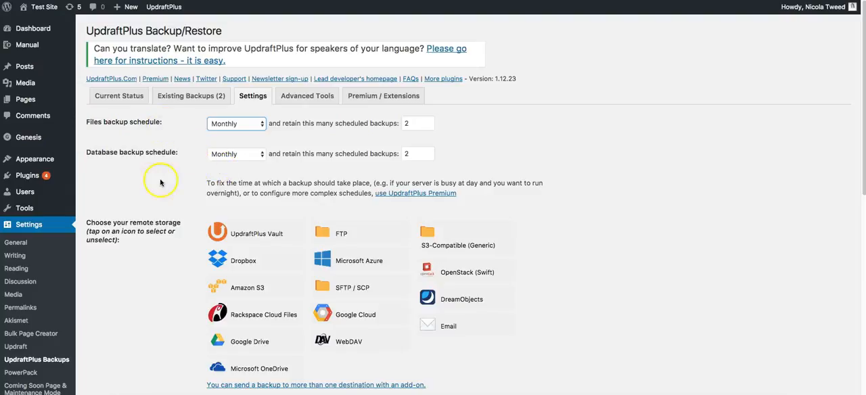
Choose Dropbox as the remote storage for the backups
{"action": "scroll", "coordinate": [160, 182], "scroll_direction": "down", "scroll_amount": 2}
{"action": "scroll", "coordinate": [160, 185], "scroll_direction": "down", "scroll_amount": 1}
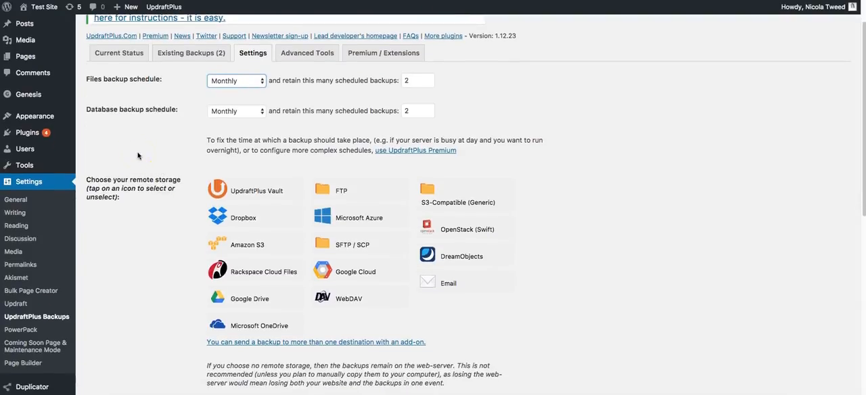
{"action": "scroll", "coordinate": [138, 156], "scroll_direction": "down", "scroll_amount": 1}
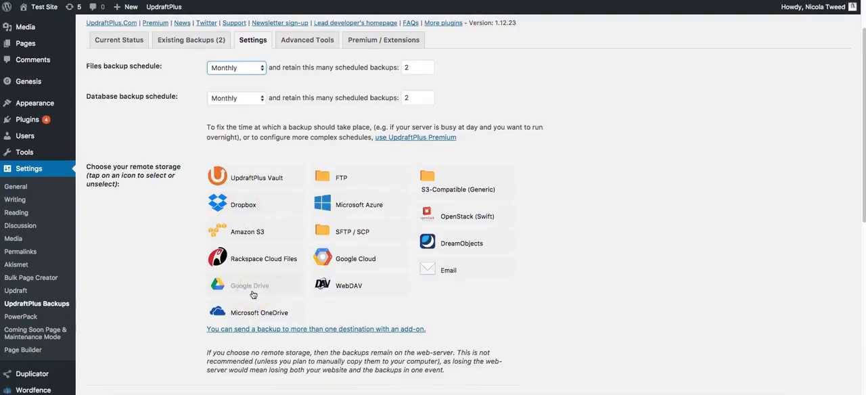
{"action": "left_click", "coordinate": [165, 241]}
{"action": "left_click", "coordinate": [342, 188]}
{"action": "left_click", "coordinate": [250, 207]}
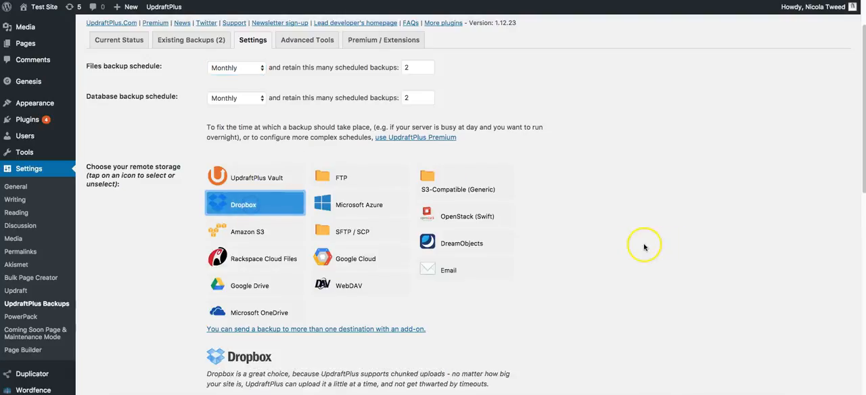
Review the Dropbox notes, the authentication instructions and the options for what to include in the files backup
{"action": "scroll", "coordinate": [644, 203], "scroll_direction": "down", "scroll_amount": 3}
{"action": "scroll", "coordinate": [644, 247], "scroll_direction": "up", "scroll_amount": 1}
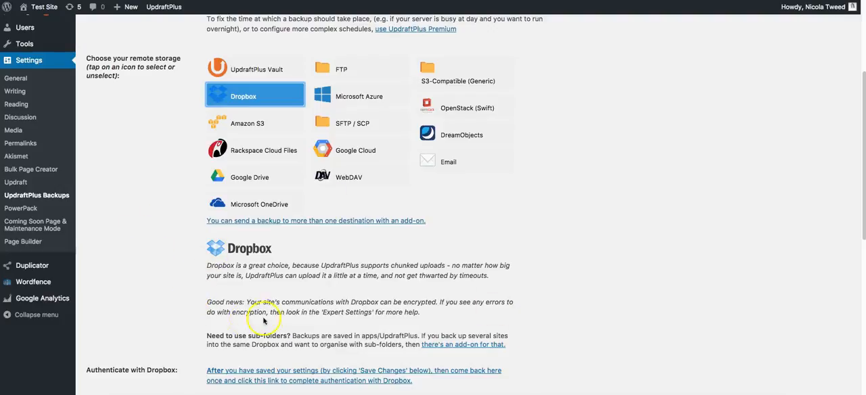
{"action": "scroll", "coordinate": [274, 345], "scroll_direction": "down", "scroll_amount": 1}
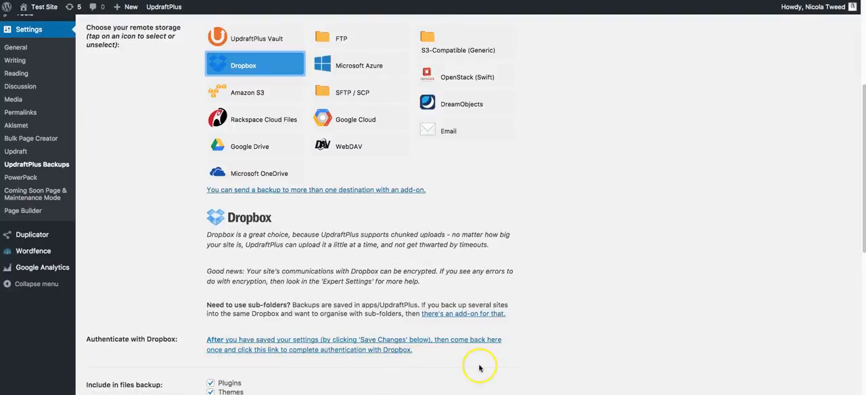
{"action": "scroll", "coordinate": [479, 368], "scroll_direction": "down", "scroll_amount": 1}
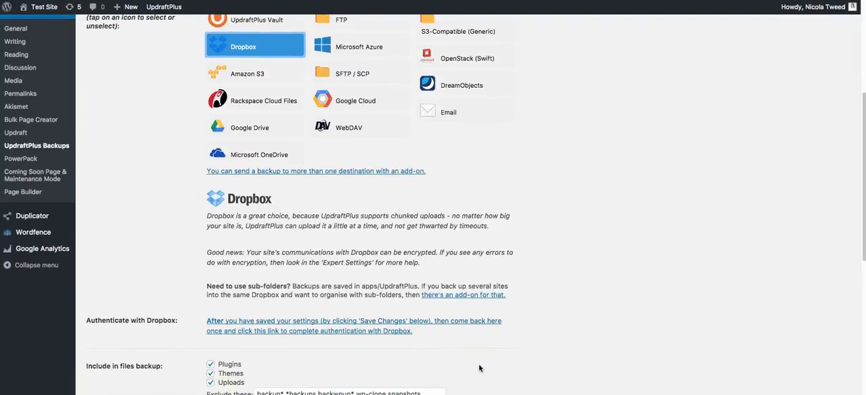
{"action": "scroll", "coordinate": [559, 319], "scroll_direction": "down", "scroll_amount": 1}
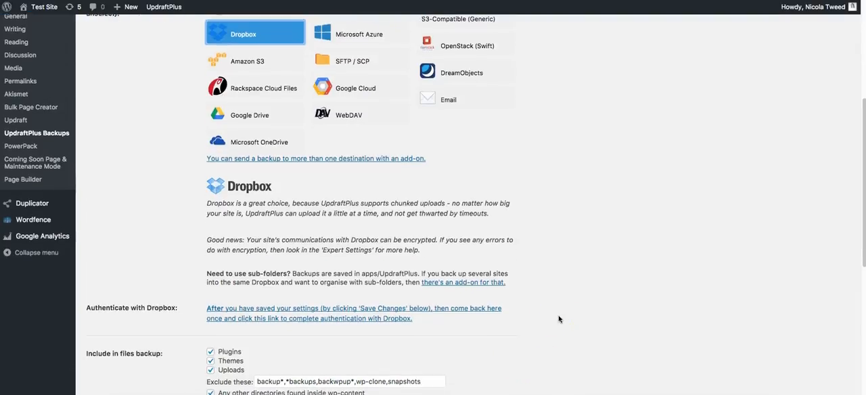
{"action": "scroll", "coordinate": [559, 318], "scroll_direction": "down", "scroll_amount": 5}
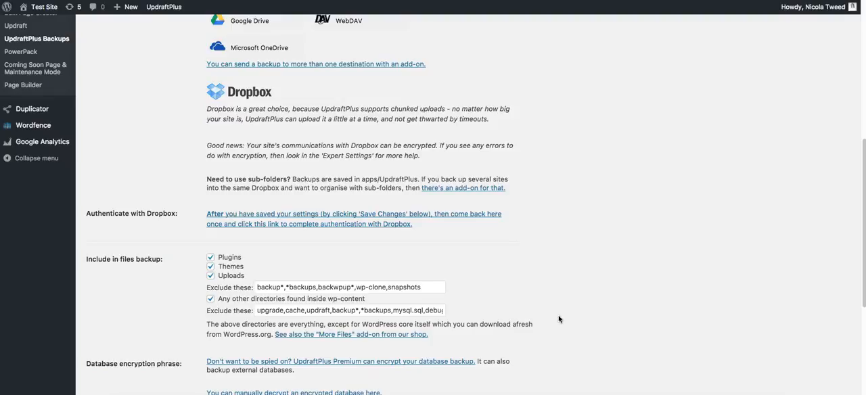
{"action": "scroll", "coordinate": [559, 318], "scroll_direction": "down", "scroll_amount": 3}
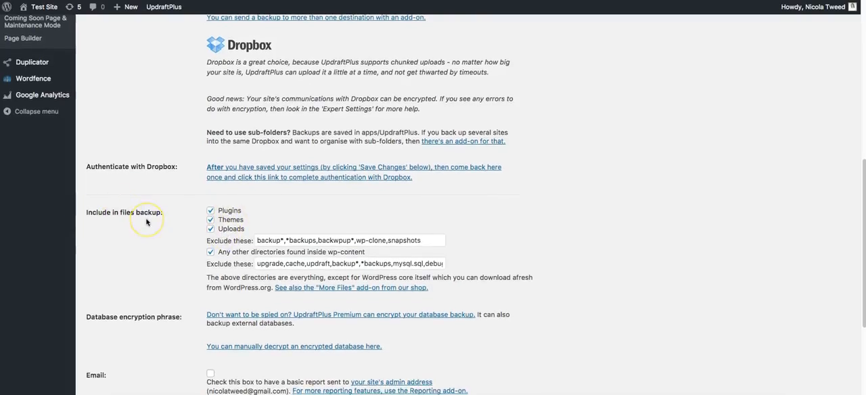
{"action": "scroll", "coordinate": [146, 220], "scroll_direction": "down", "scroll_amount": 1}
{"action": "scroll", "coordinate": [146, 222], "scroll_direction": "up", "scroll_amount": 1}
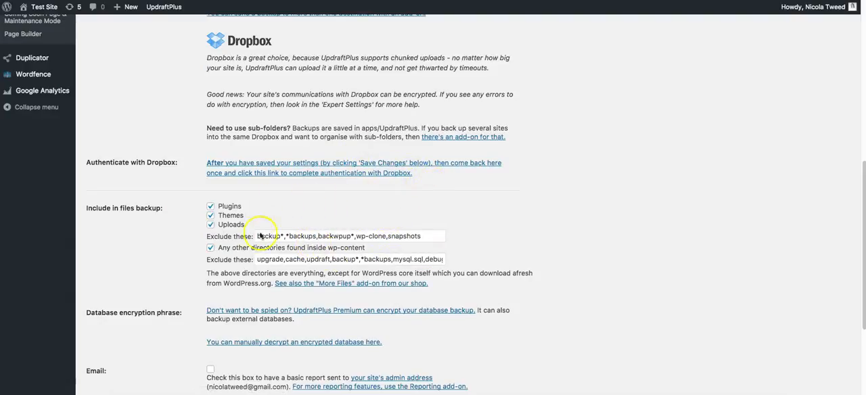
{"action": "scroll", "coordinate": [446, 254], "scroll_direction": "down", "scroll_amount": 1}
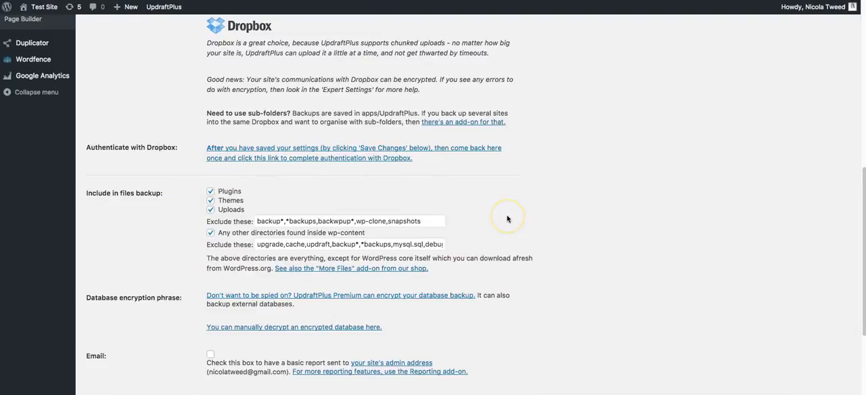
{"action": "scroll", "coordinate": [508, 219], "scroll_direction": "down", "scroll_amount": 5}
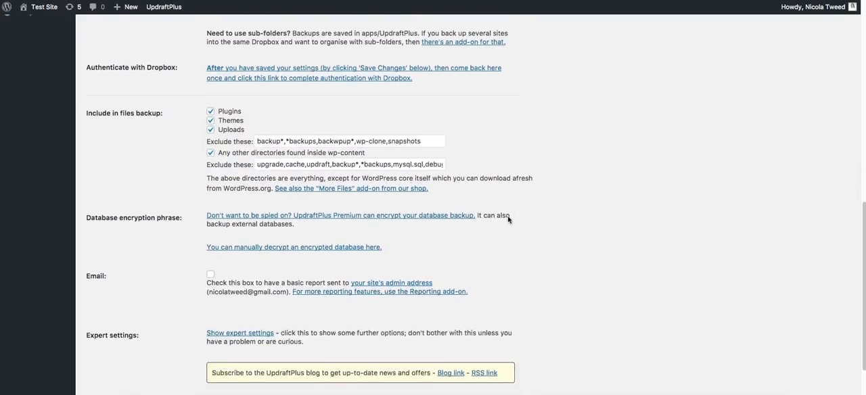
Enable the basic email report to the site's admin address and save the UpdraftPlus settings
{"action": "scroll", "coordinate": [506, 217], "scroll_direction": "down", "scroll_amount": 2}
{"action": "scroll", "coordinate": [96, 227], "scroll_direction": "down", "scroll_amount": 1}
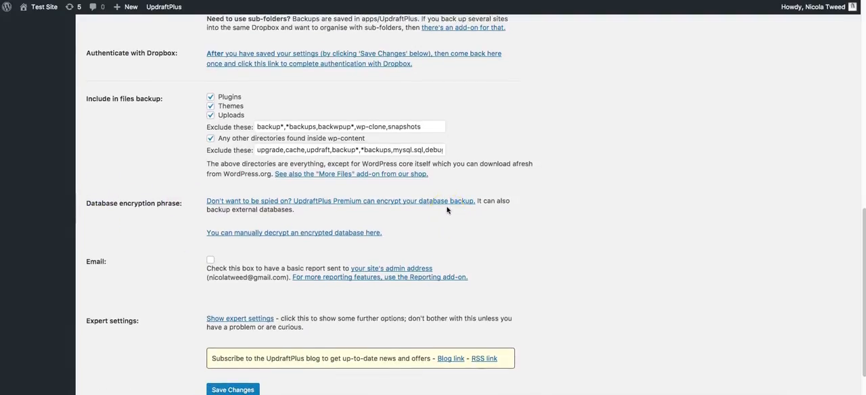
{"action": "scroll", "coordinate": [446, 209], "scroll_direction": "down", "scroll_amount": 2}
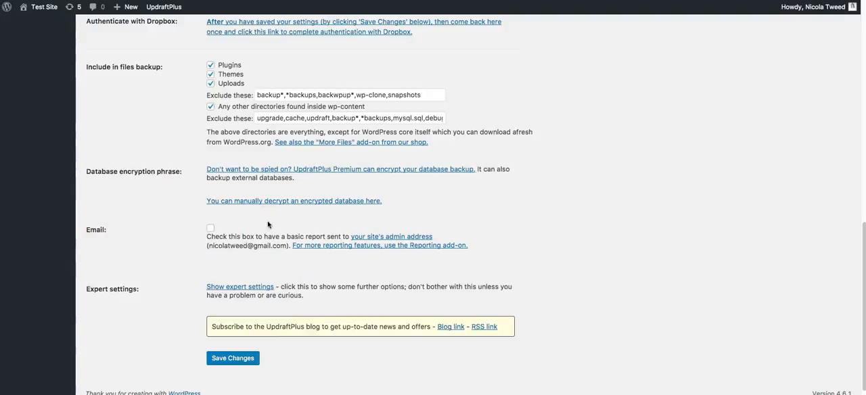
{"action": "left_click", "coordinate": [211, 228]}
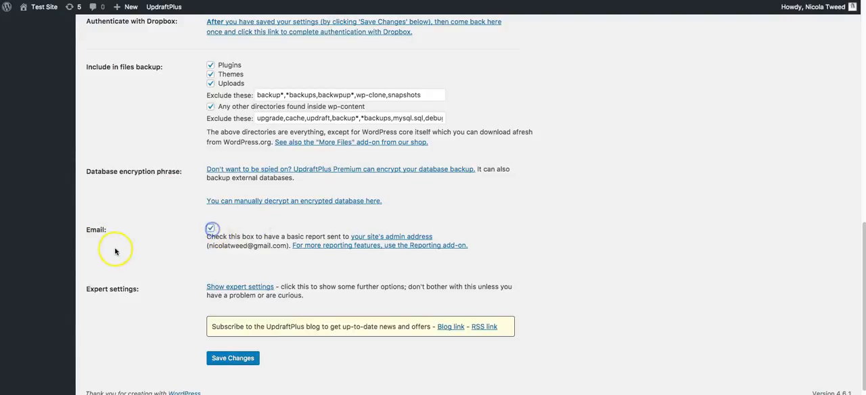
{"action": "scroll", "coordinate": [115, 251], "scroll_direction": "down", "scroll_amount": 1}
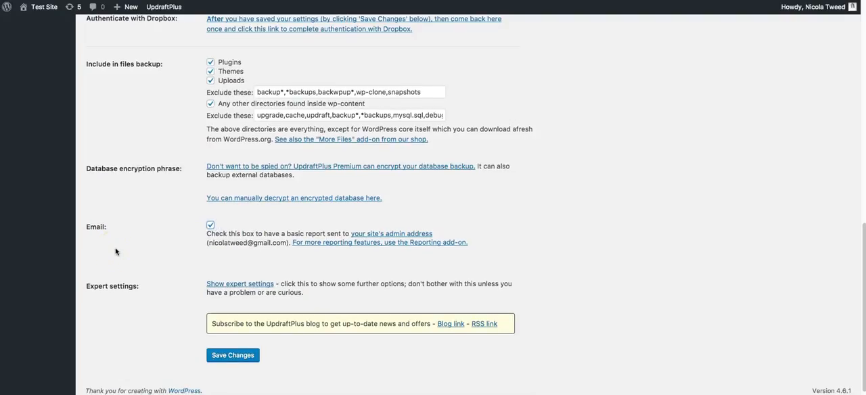
{"action": "left_click", "coordinate": [222, 358]}
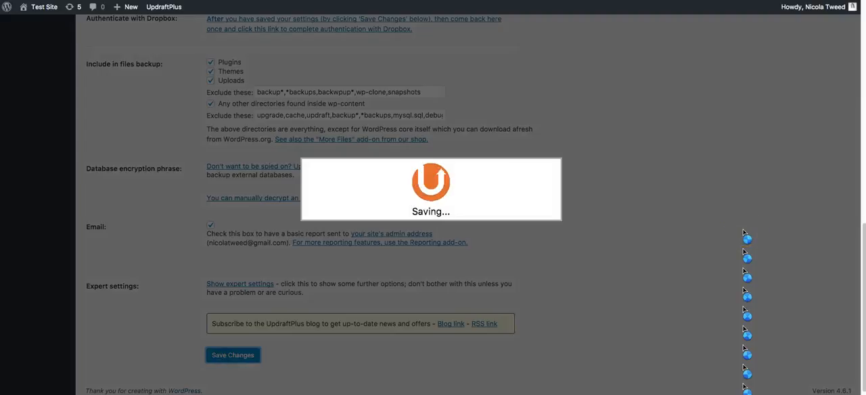
{"action": "left_click", "coordinate": [728, 229]}
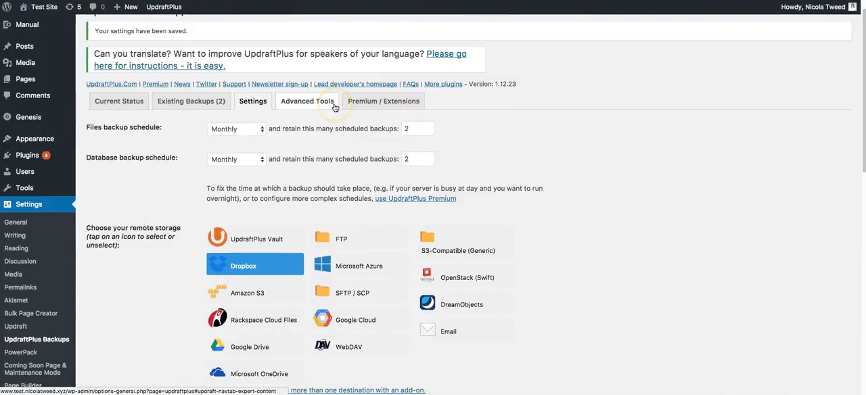
Look at the UpdraftPlus advanced tools and the feature comparison of the free and premium versions
{"action": "left_click", "coordinate": [334, 107]}
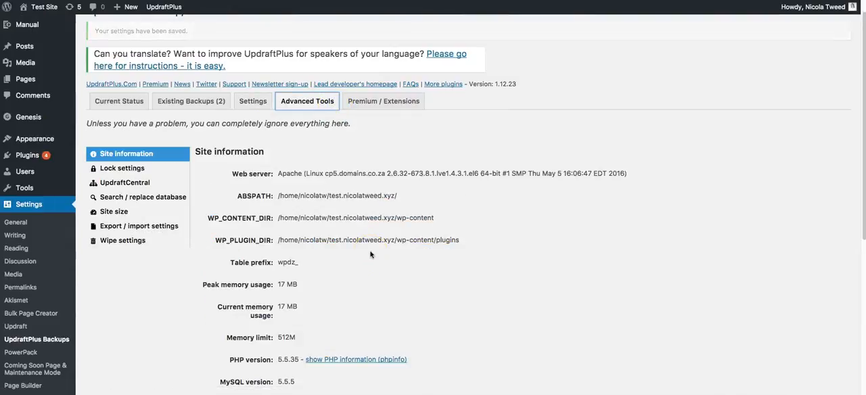
{"action": "left_click", "coordinate": [382, 78]}
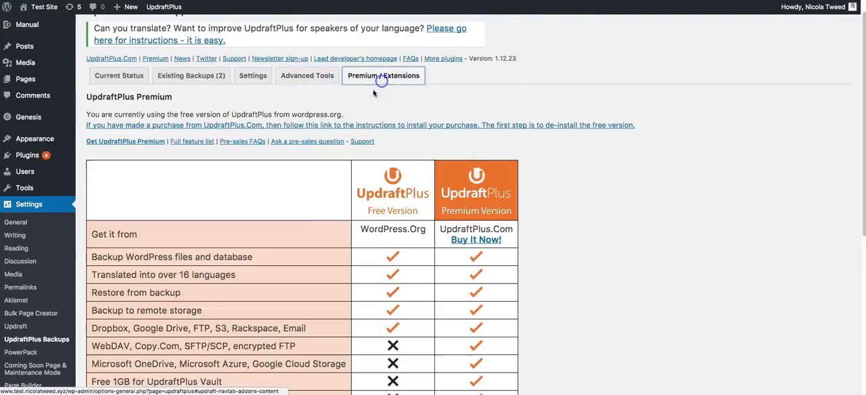
{"action": "scroll", "coordinate": [654, 203], "scroll_direction": "down", "scroll_amount": 2}
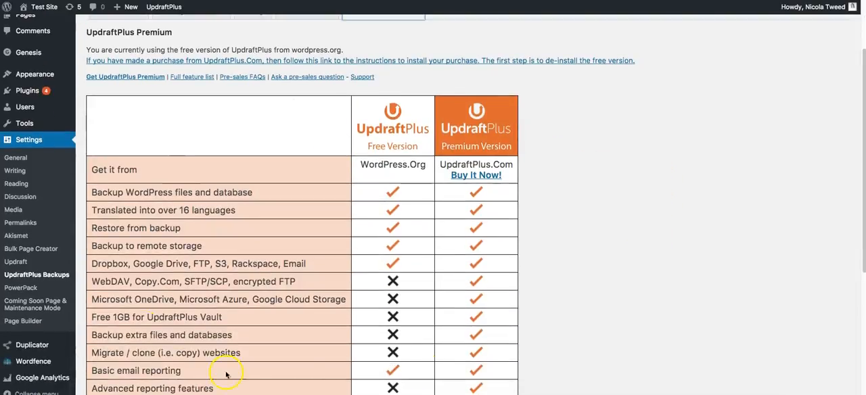
{"action": "scroll", "coordinate": [589, 353], "scroll_direction": "down", "scroll_amount": 1}
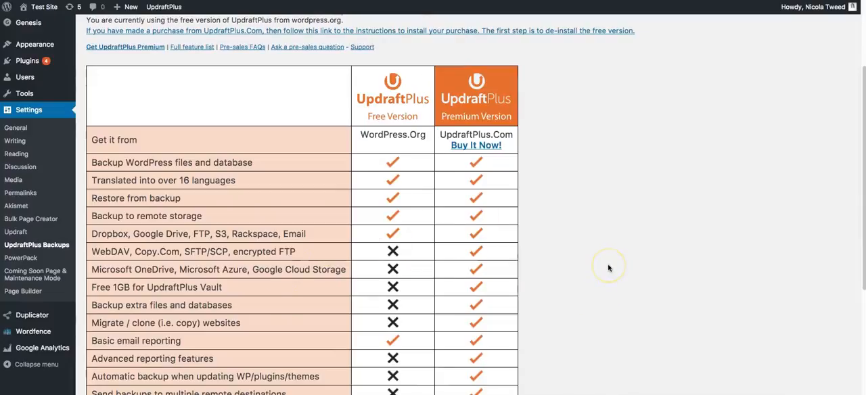
Go back to the UpdraftPlus settings and start the authentication with Dropbox
{"action": "scroll", "coordinate": [636, 237], "scroll_direction": "up", "scroll_amount": 3}
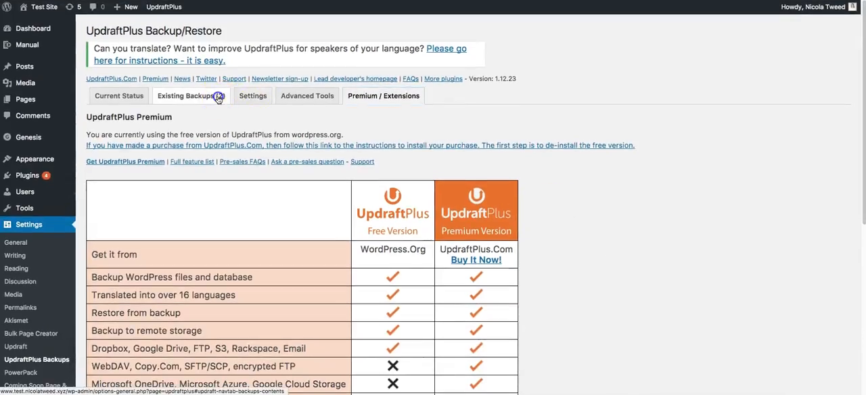
{"action": "left_click", "coordinate": [218, 99]}
{"action": "left_click", "coordinate": [253, 89]}
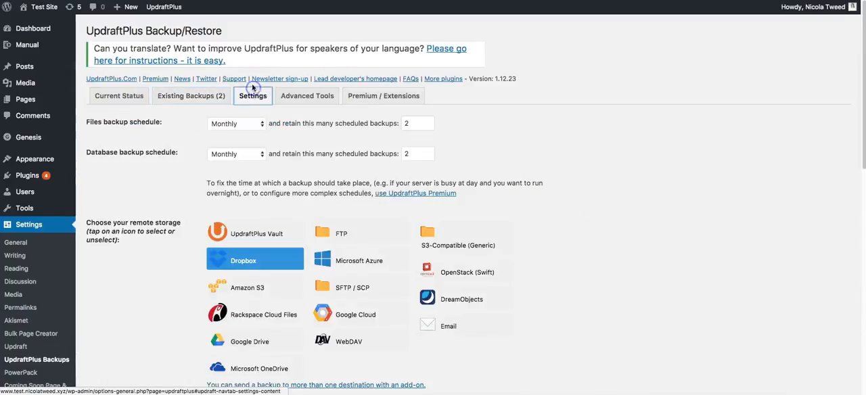
{"action": "scroll", "coordinate": [690, 207], "scroll_direction": "down", "scroll_amount": 5}
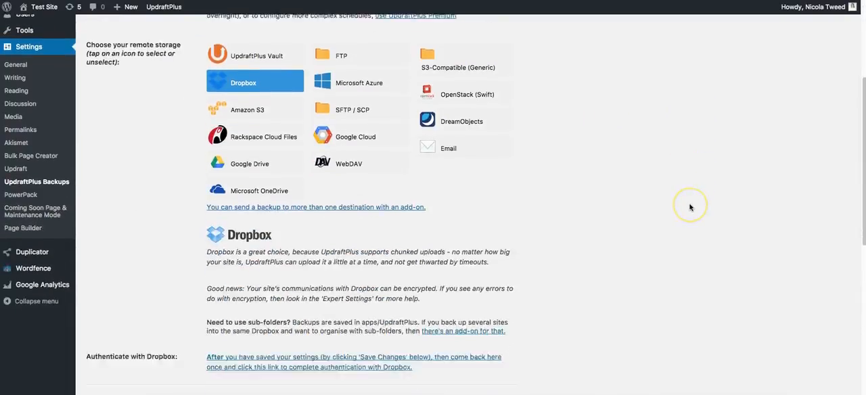
{"action": "scroll", "coordinate": [690, 207], "scroll_direction": "down", "scroll_amount": 2}
{"action": "scroll", "coordinate": [690, 207], "scroll_direction": "down", "scroll_amount": 1}
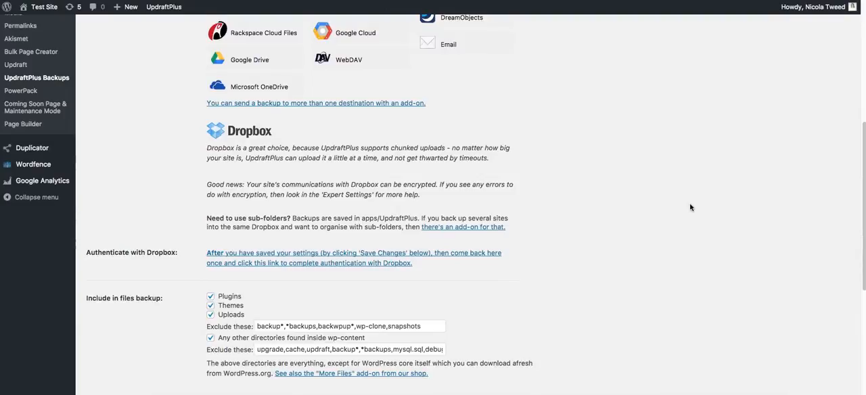
{"action": "left_click", "coordinate": [217, 254]}
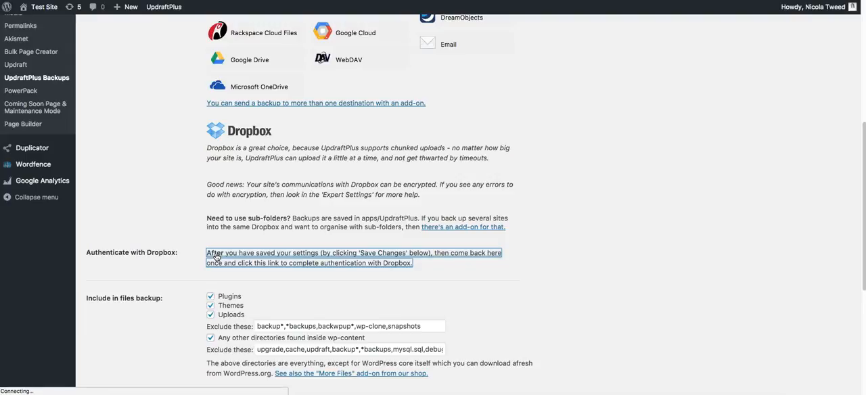
{"action": "scroll", "coordinate": [215, 255], "scroll_direction": "up", "scroll_amount": 1}
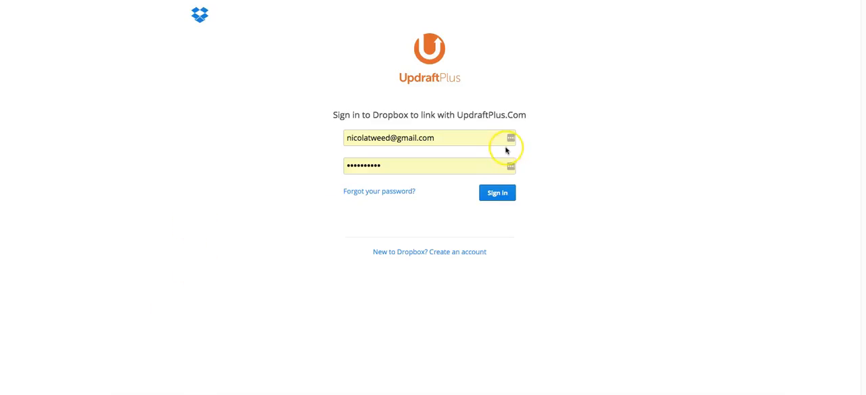
Sign in to Dropbox with the prefilled credentials and complete the setup that links it to UpdraftPlus
{"action": "left_click", "coordinate": [506, 196]}
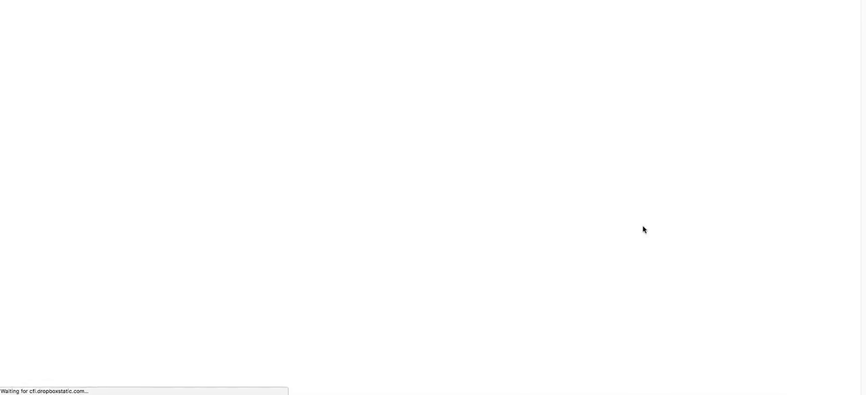
{"action": "left_click", "coordinate": [477, 187]}
{"action": "left_click", "coordinate": [657, 207]}
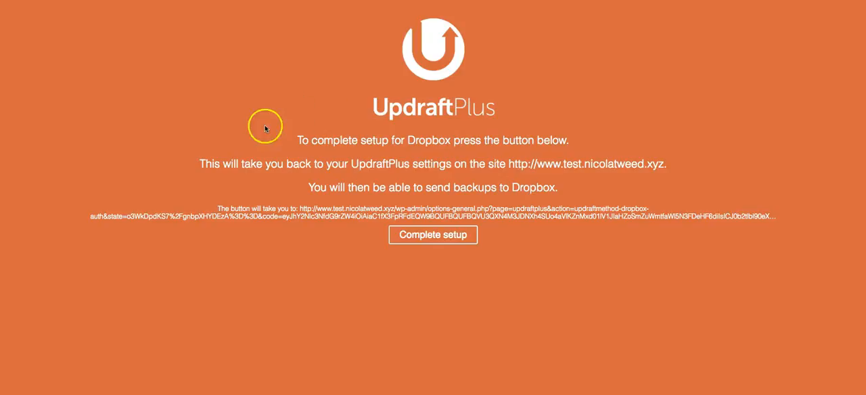
{"action": "left_click", "coordinate": [444, 242]}
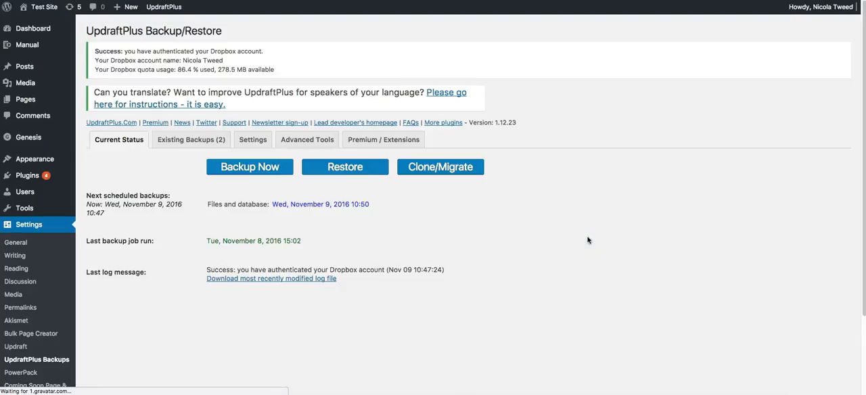
Check the current backup status and bring up the list of existing backups available for restoring
{"action": "left_click", "coordinate": [103, 144]}
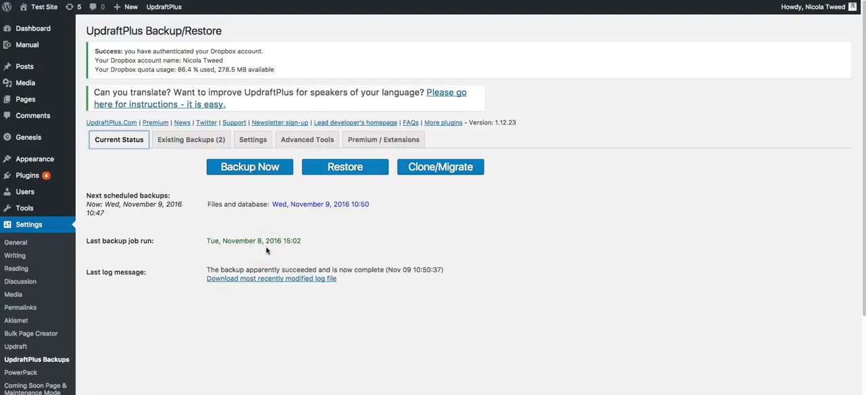
{"action": "left_click", "coordinate": [340, 172]}
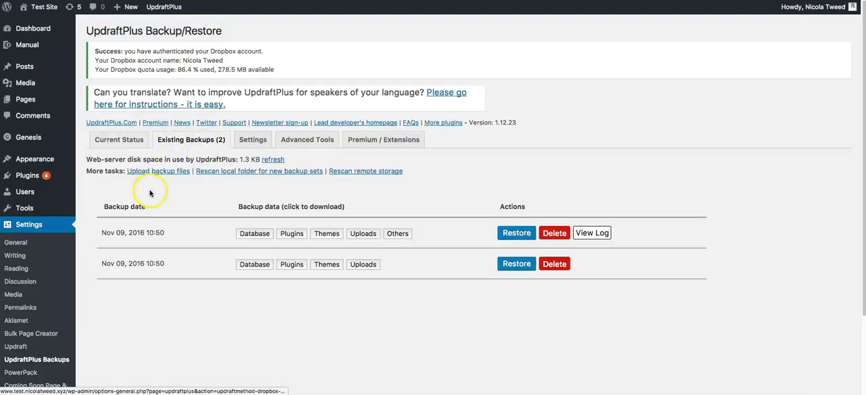
{"action": "left_click", "coordinate": [361, 210]}
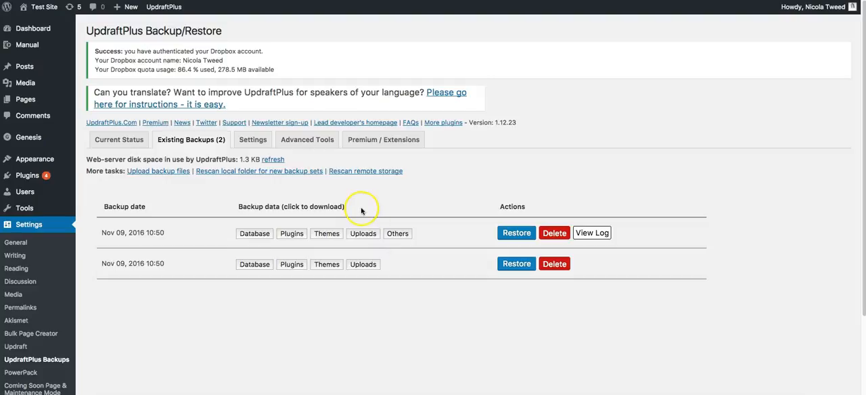